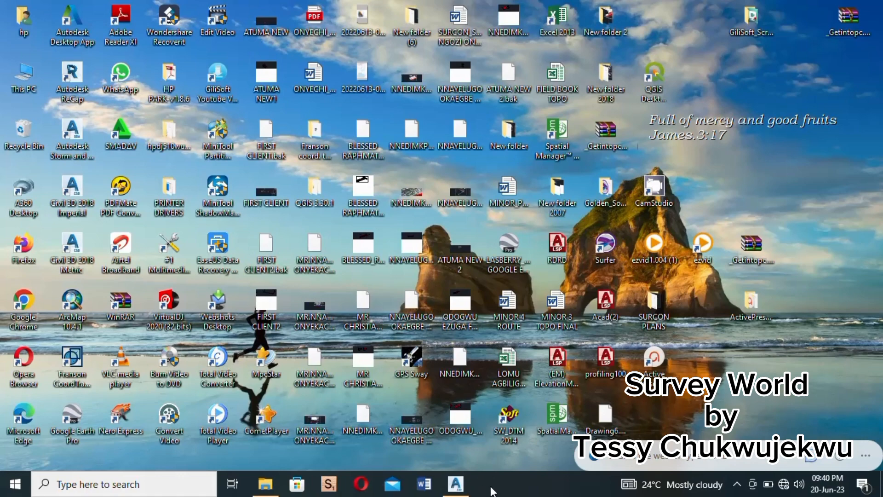
Step: Switch to AutoCAD Civil 3D and set the drawing's length units to Decimal with a precision of 0.000
left_click(464, 491)
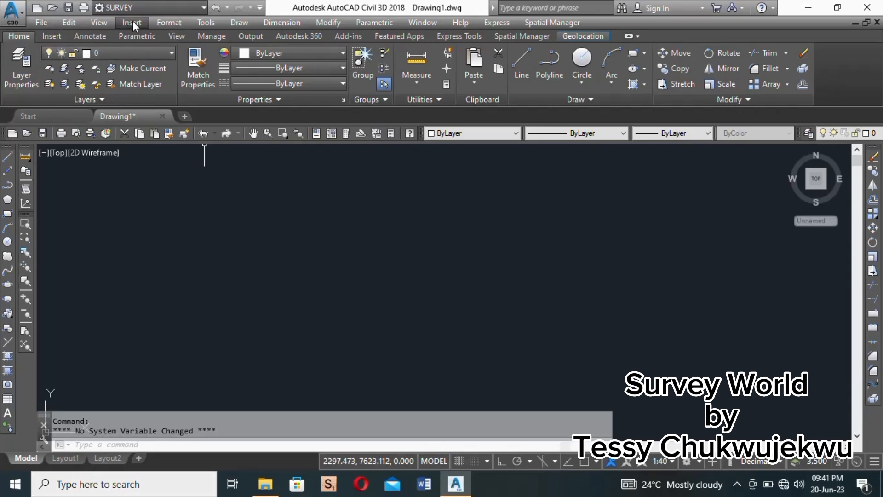
left_click(167, 23)
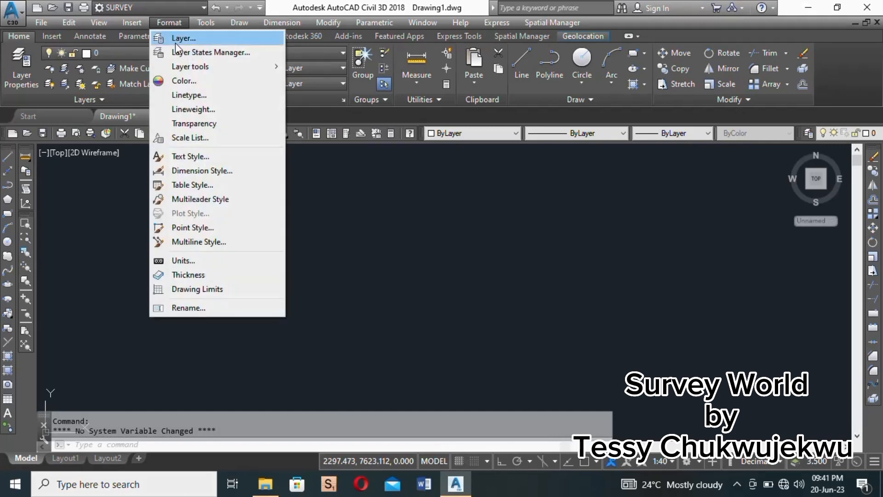
left_click(190, 261)
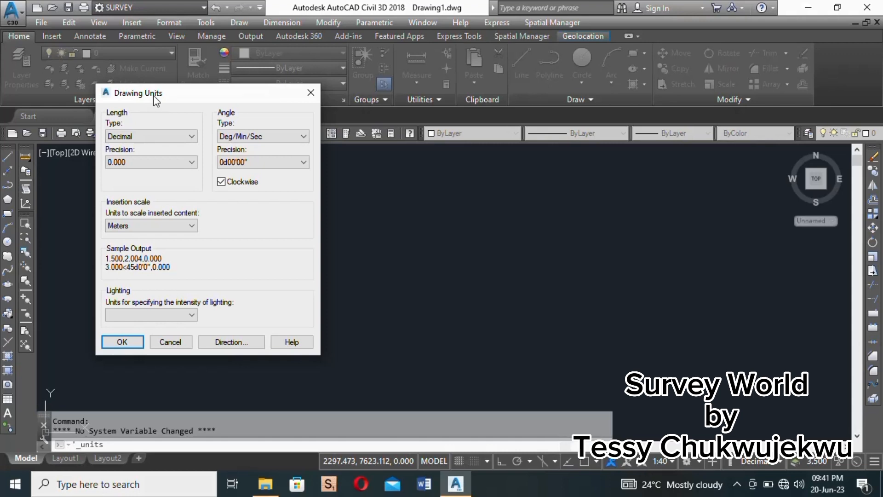
left_click(192, 138)
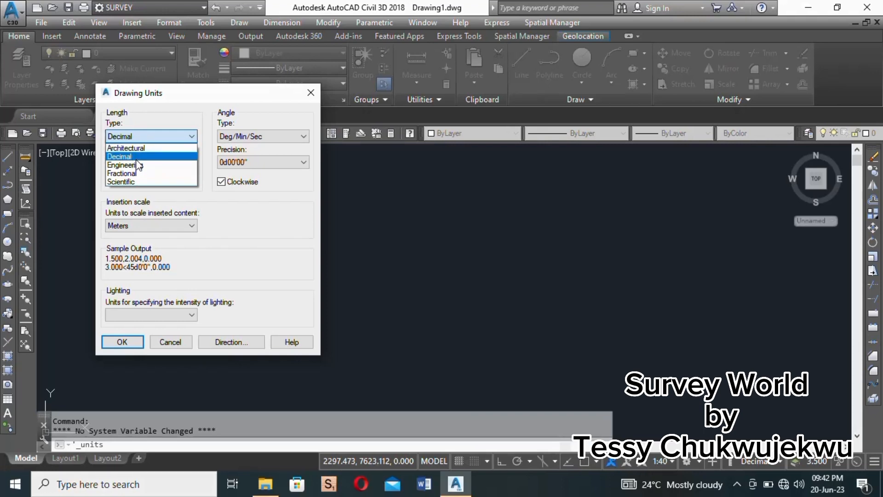
left_click(115, 160)
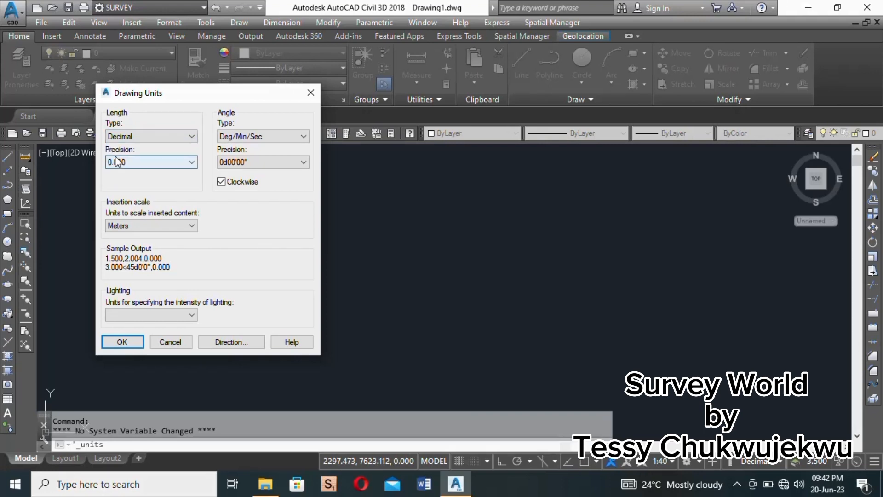
left_click(189, 162)
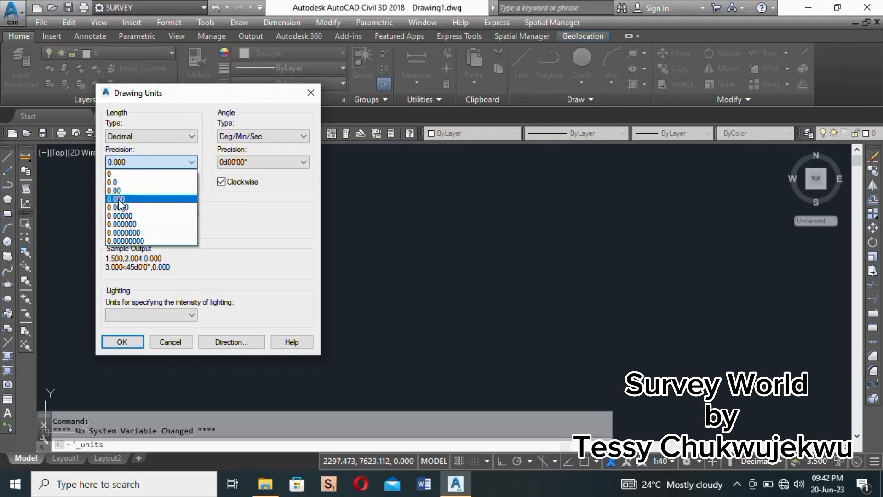
left_click(119, 200)
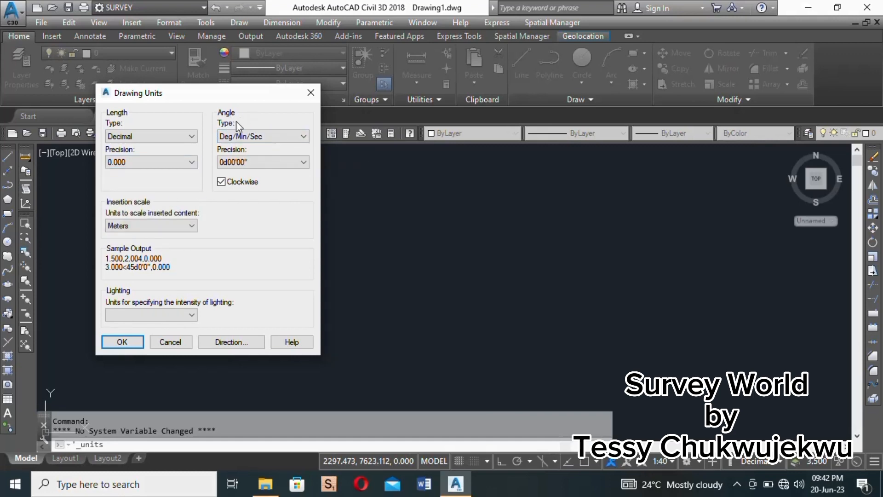
Step: Set the angle type to Deg/Min/Sec with precision 0d00'00" and measure angles clockwise
left_click(304, 137)
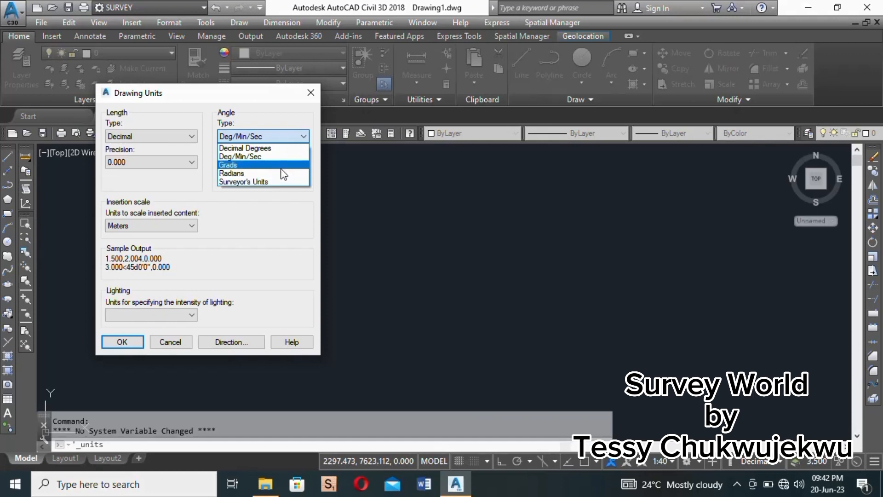
left_click(248, 157)
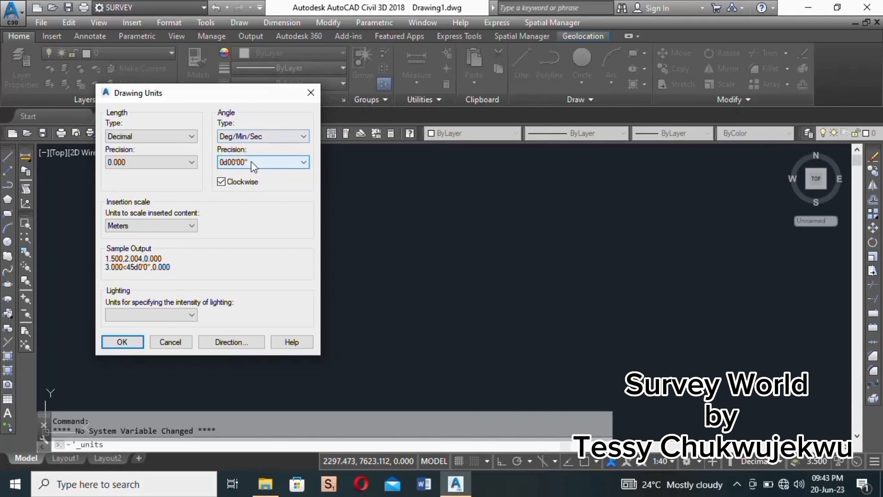
left_click(252, 163)
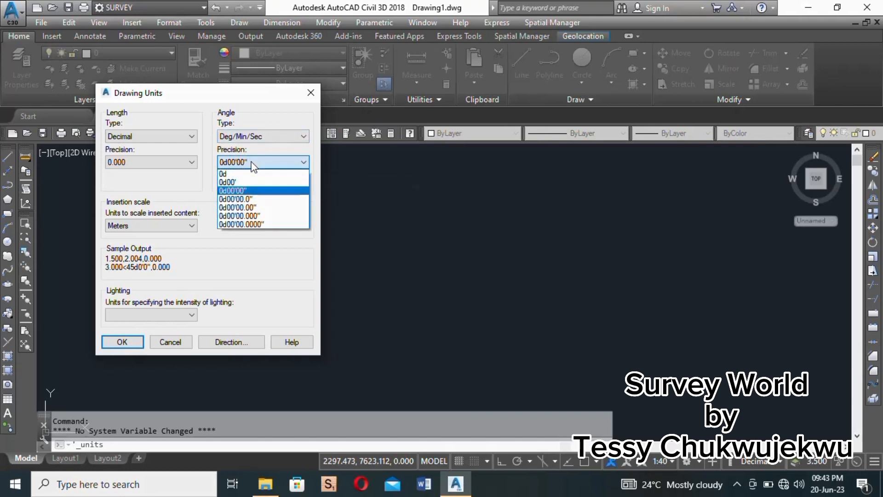
left_click(242, 192)
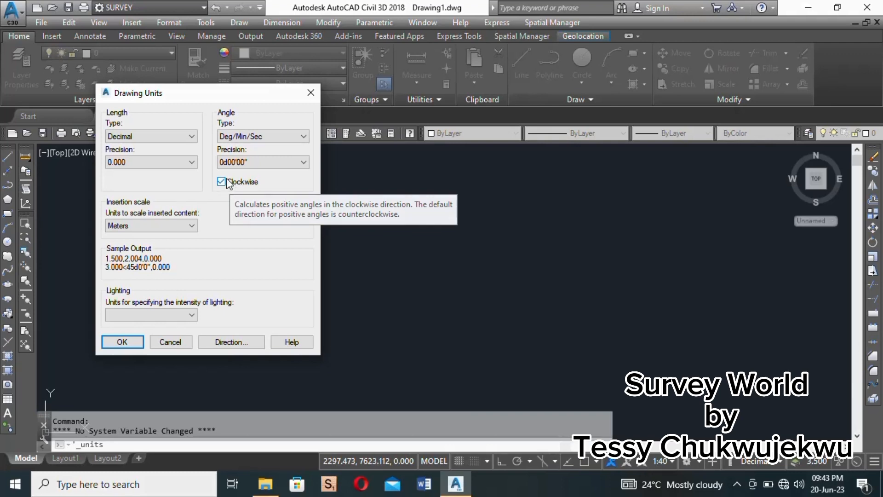
left_click(224, 183)
left_click(221, 182)
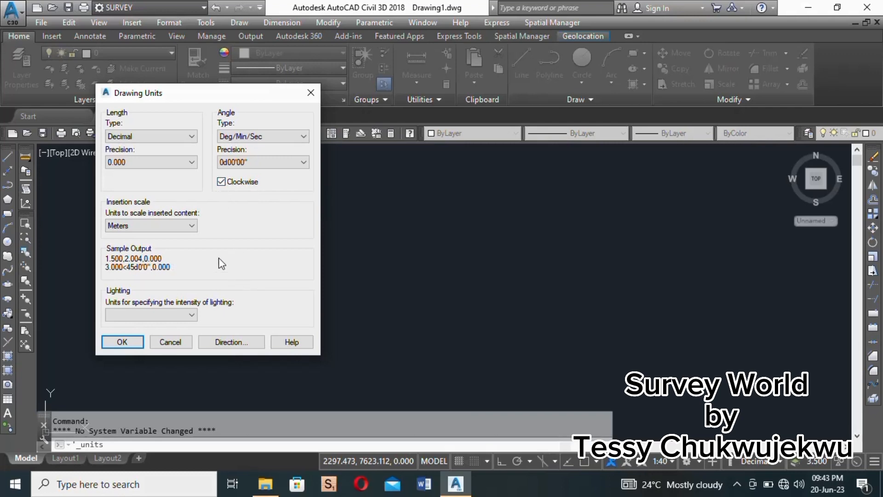
Step: Set the insertion scale to Meters and the base angle to North, and apply the drawing units
left_click(191, 226)
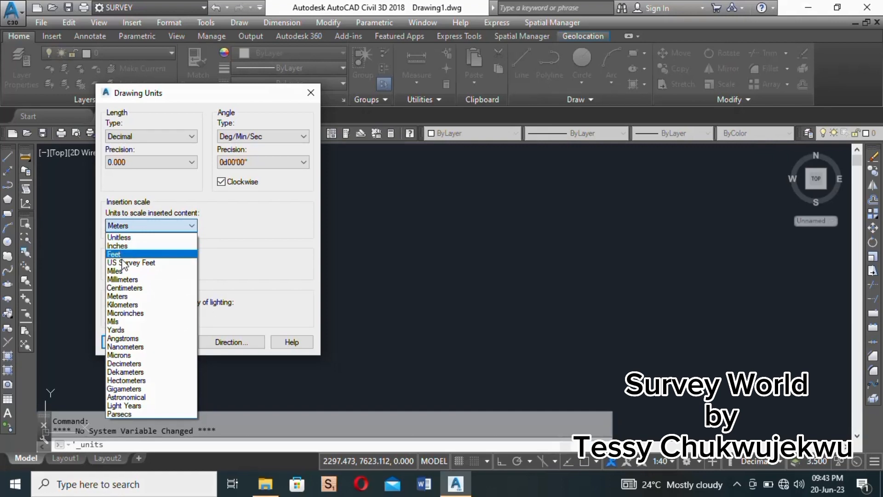
left_click(128, 296)
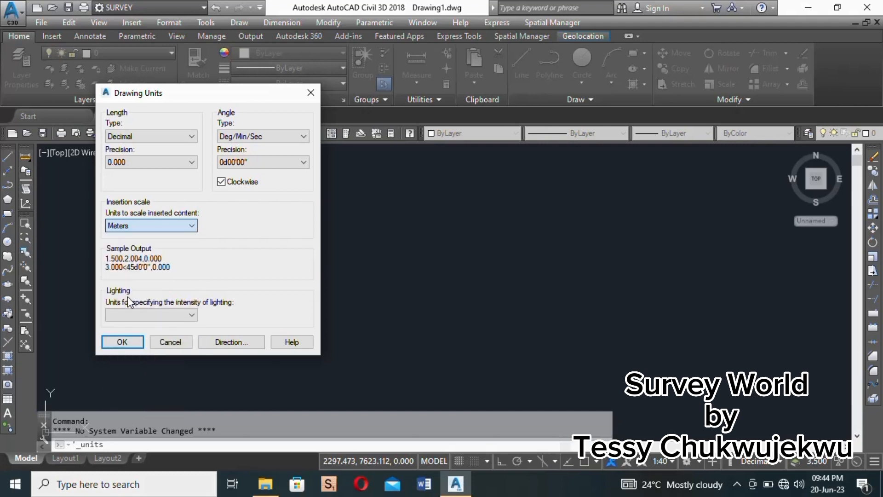
left_click(239, 342)
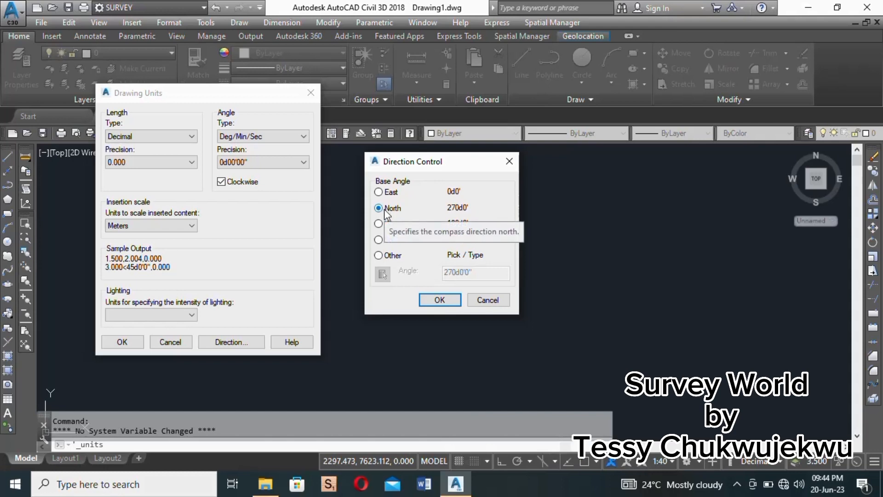
left_click(438, 300)
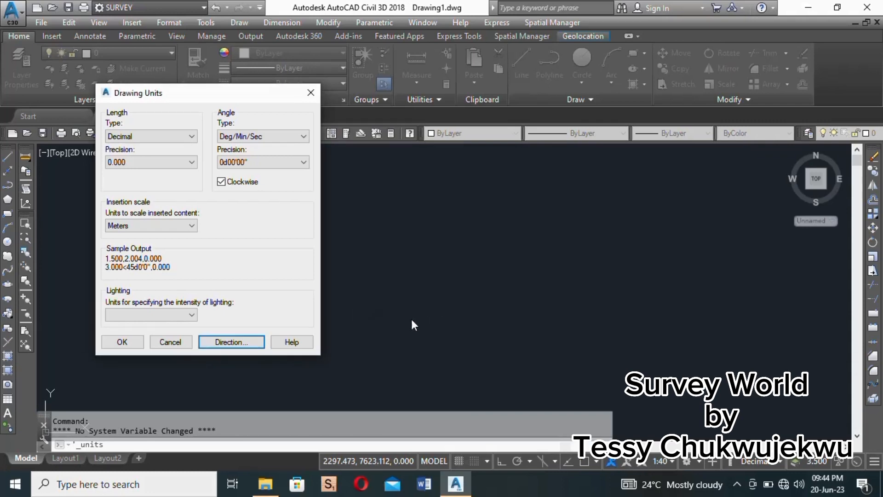
left_click(121, 343)
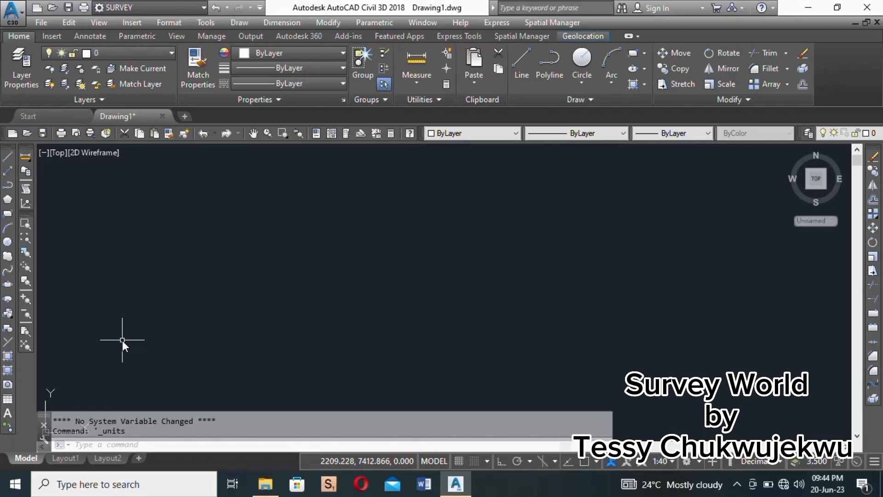
Step: Reopen the drawing units from the drawing utilities, review them and the base angle direction, and close without changes
left_click(14, 12)
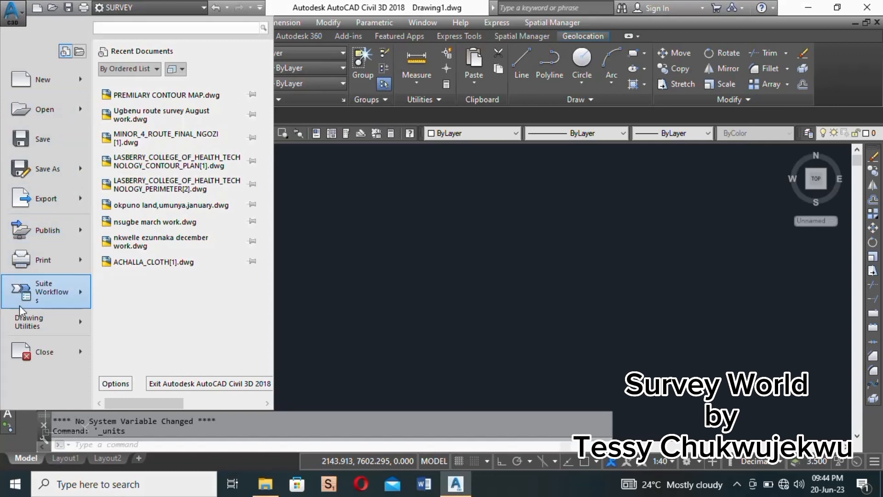
mouse_move(27, 325)
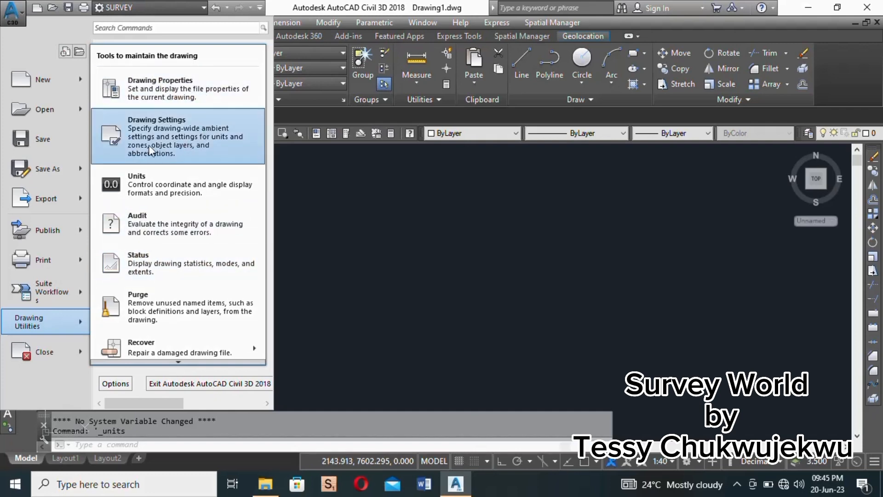
left_click(152, 192)
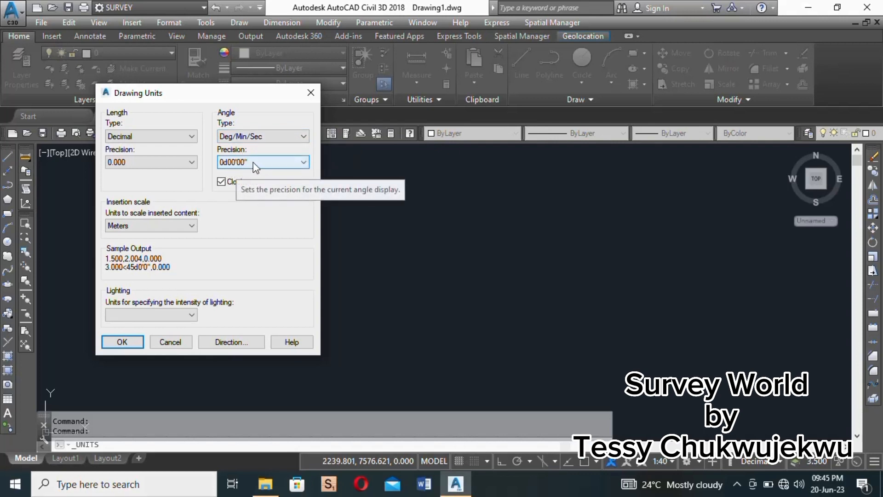
left_click(251, 344)
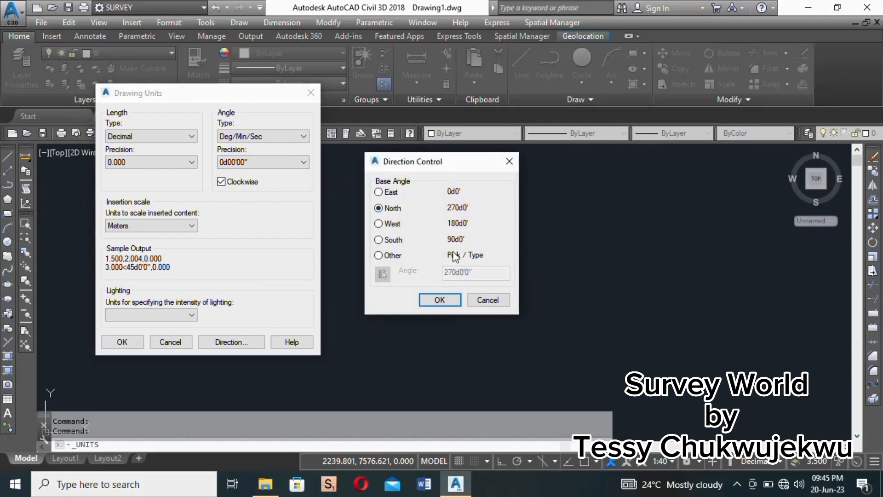
left_click(509, 158)
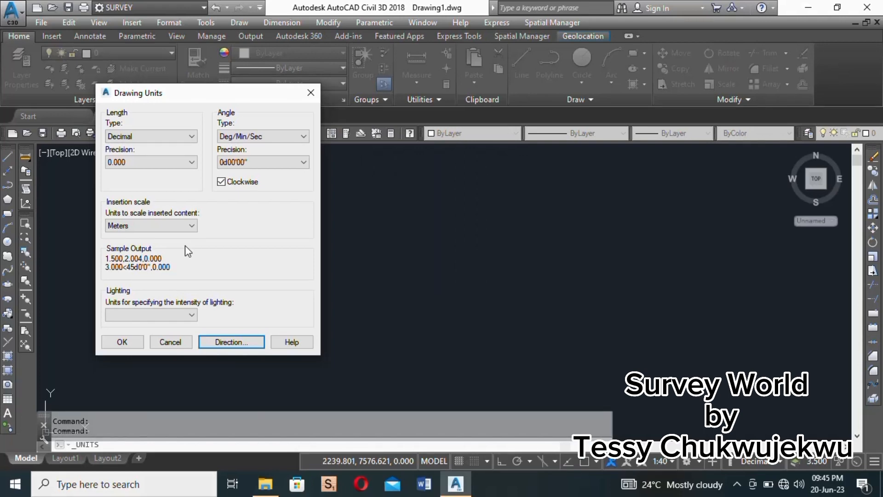
left_click(311, 92)
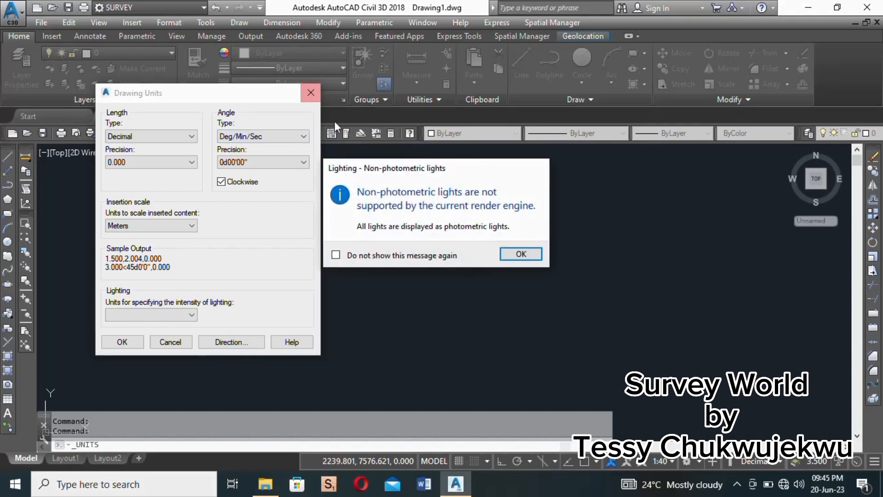
left_click(533, 259)
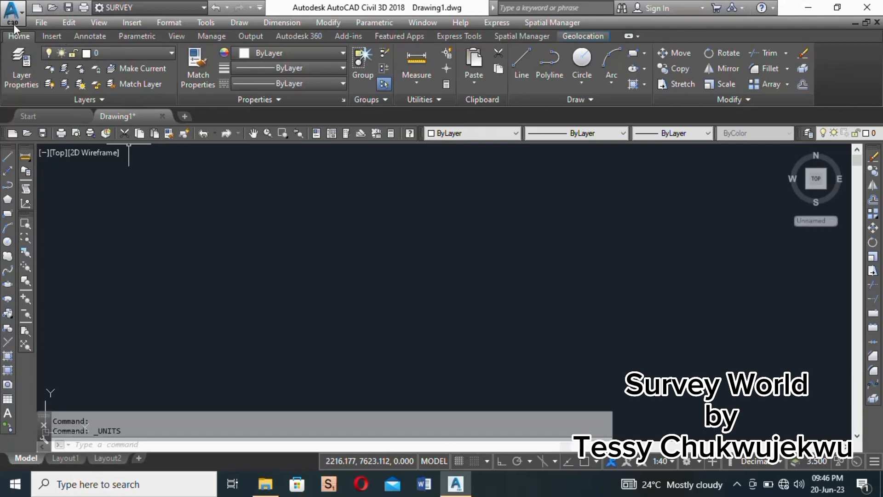
Step: Open the drawing settings and set the drawing units to Meters and the angular units to Degrees
left_click(14, 23)
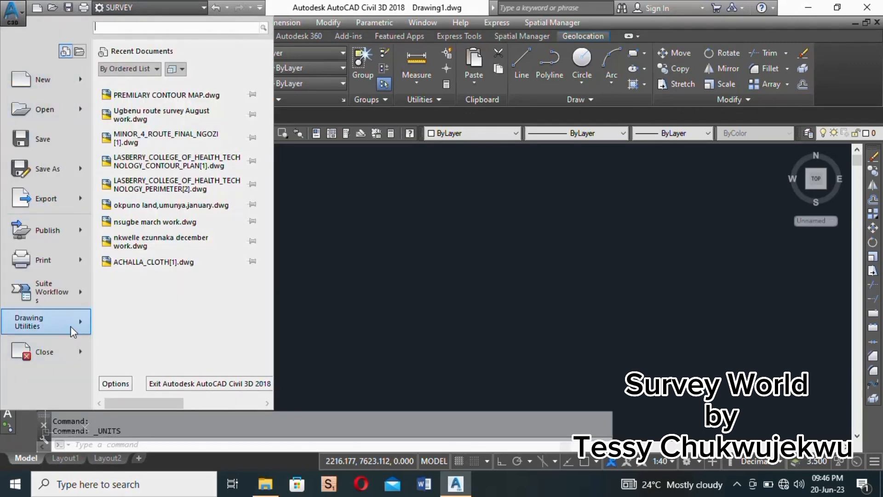
mouse_move(74, 330)
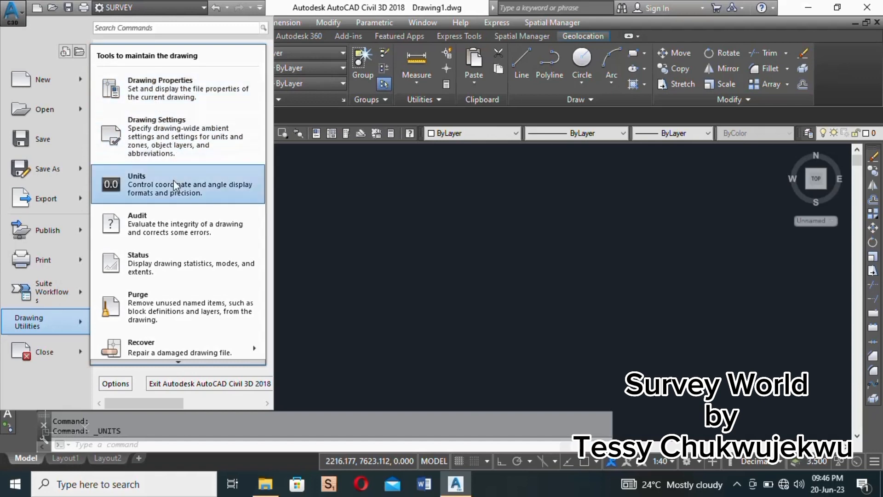
left_click(176, 145)
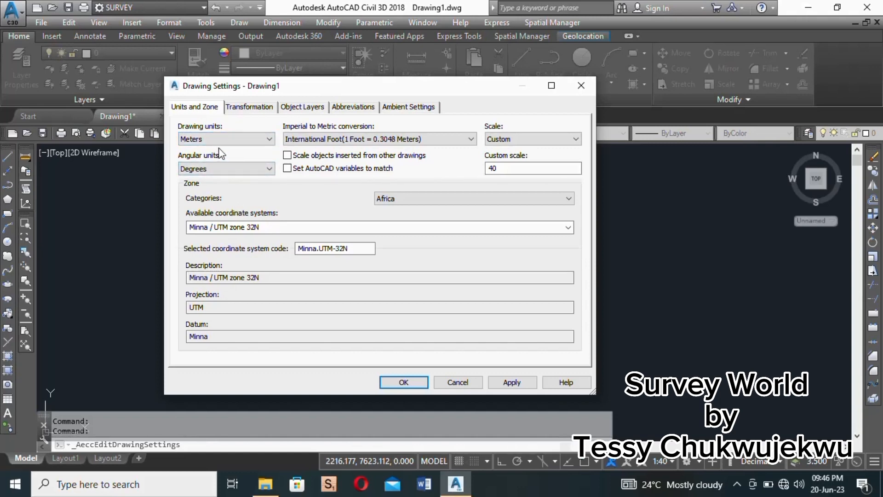
left_click(270, 139)
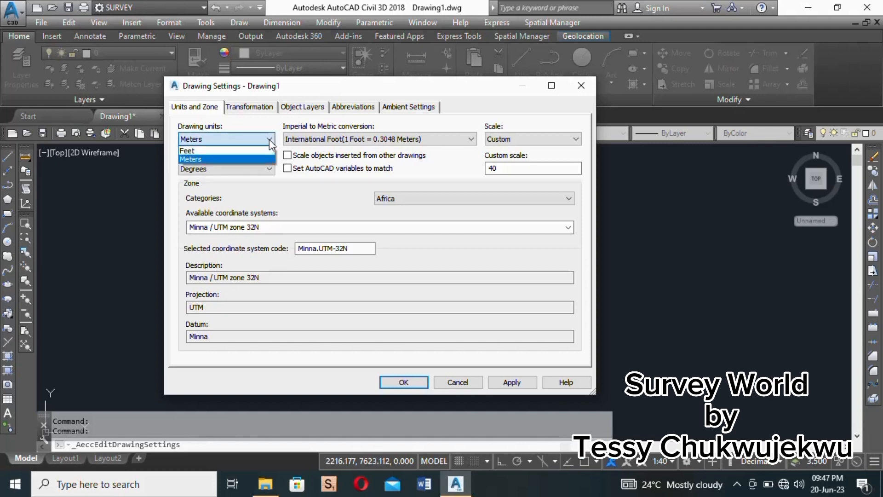
left_click(189, 159)
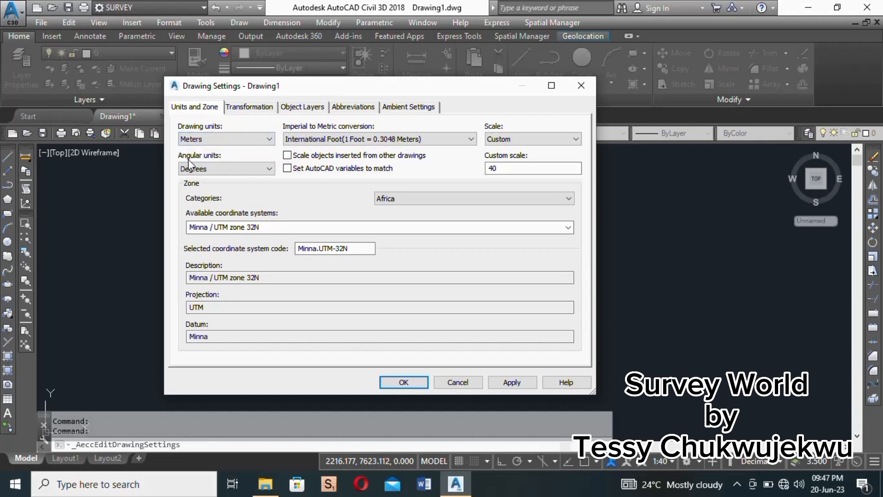
left_click(209, 168)
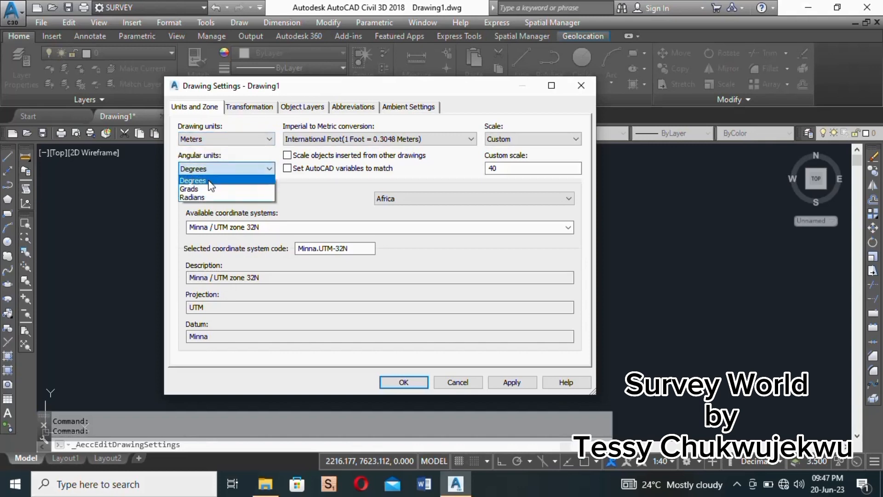
left_click(210, 181)
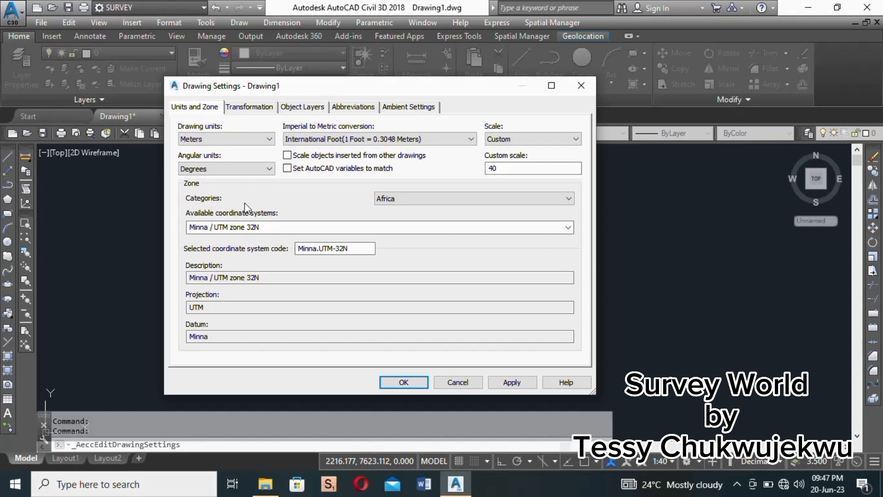
Step: Set the zone category of the drawing settings to Nigeria
left_click(569, 199)
scroll(499, 258, "up", 1)
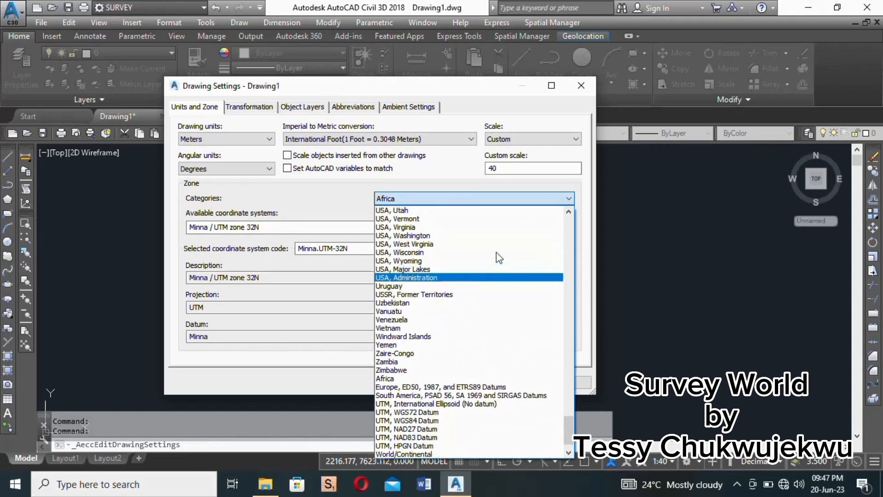
scroll(499, 257, "up", 20)
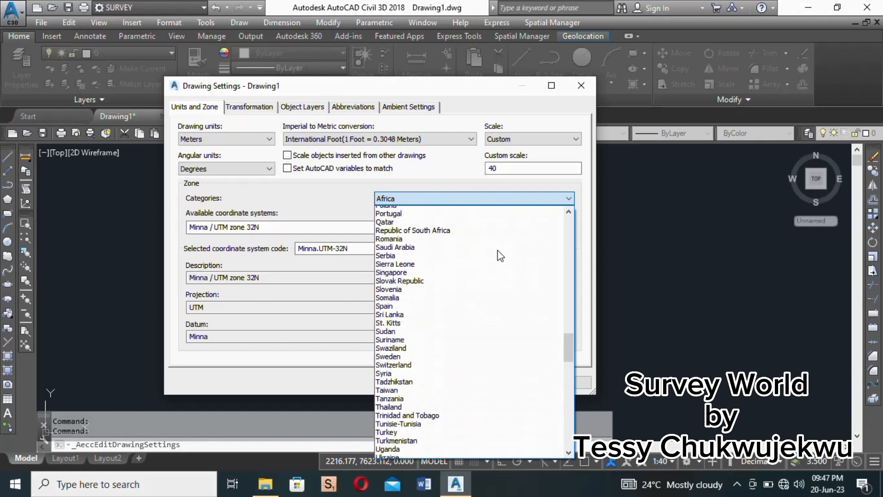
scroll(501, 256, "up", 4)
scroll(466, 243, "up", 4)
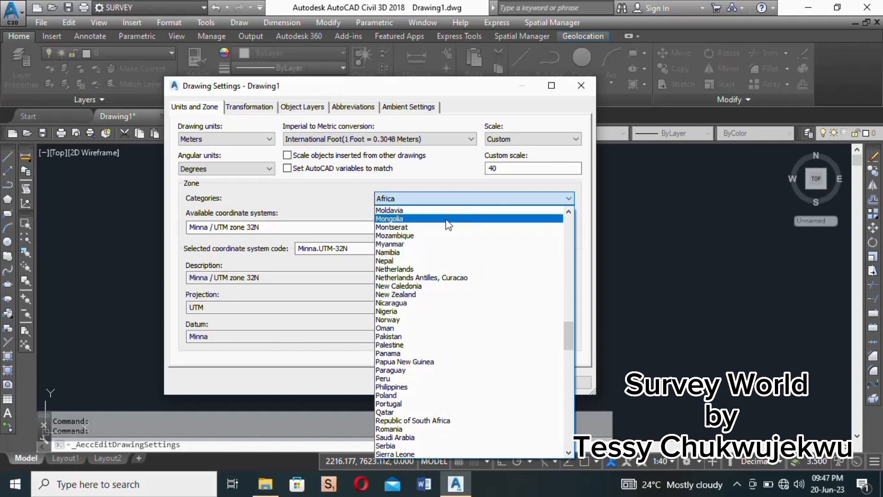
scroll(422, 263, "up", 8)
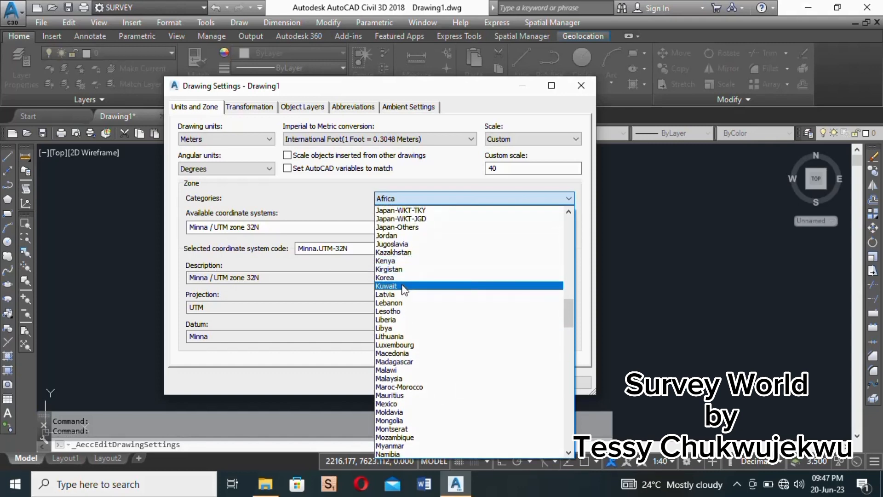
scroll(402, 262, "up", 6)
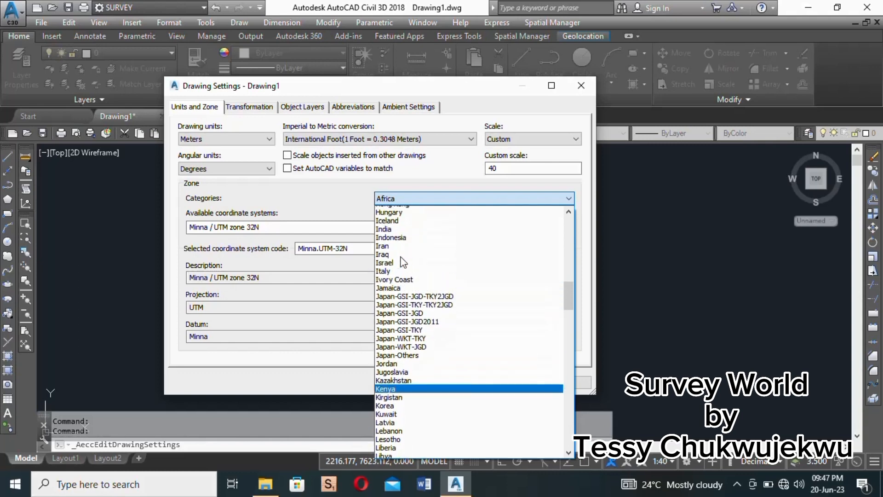
scroll(398, 246, "down", 2)
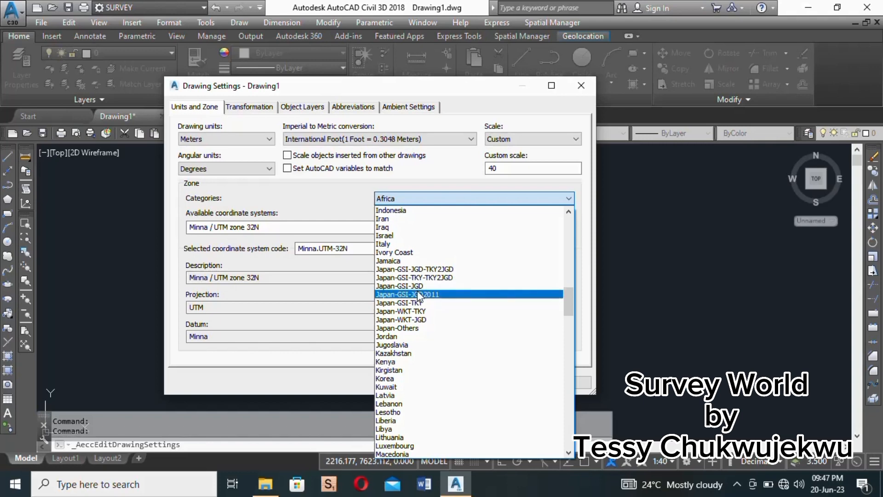
scroll(418, 299, "down", 3)
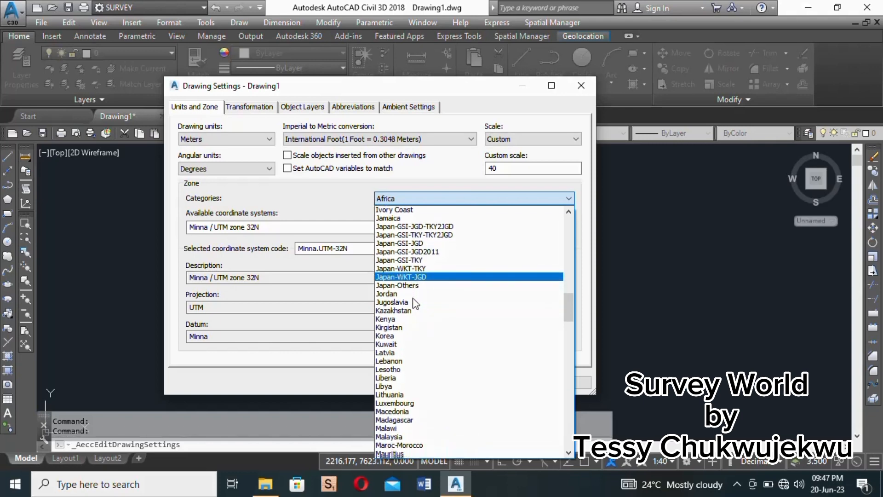
scroll(416, 304, "down", 5)
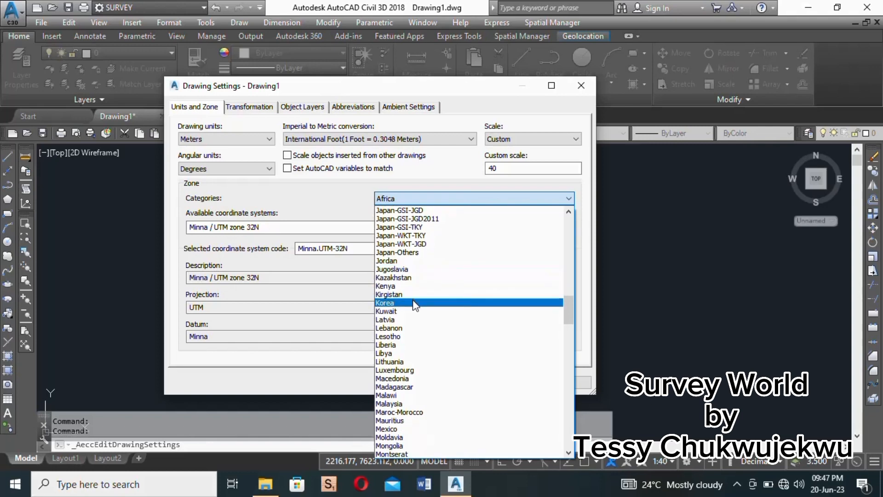
scroll(412, 313, "down", 2)
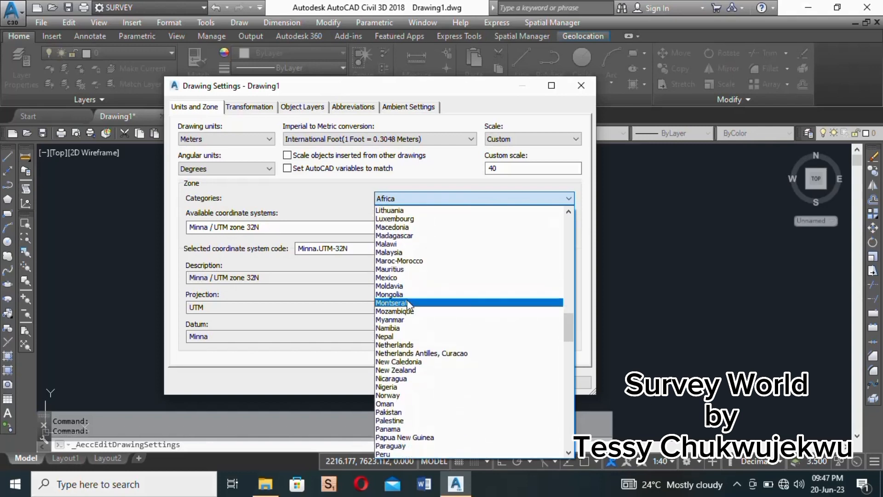
left_click(394, 387)
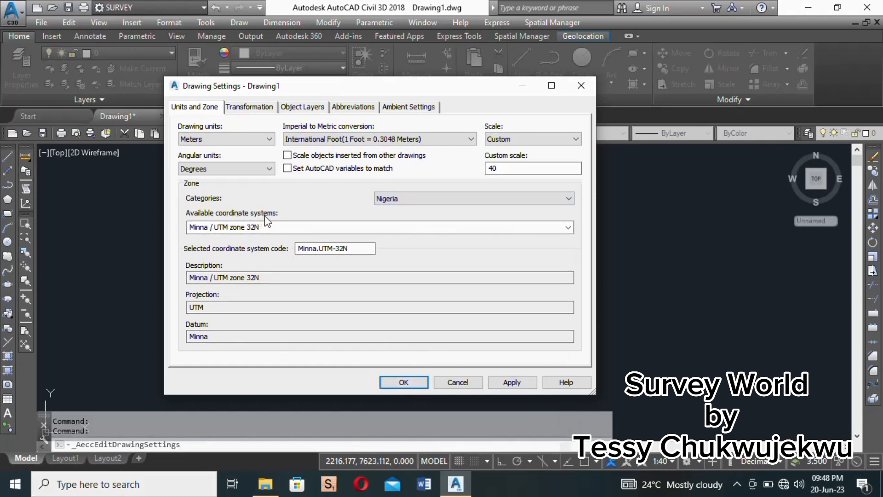
Step: Choose the Minna / UTM zone 32N coordinate system, apply the drawing settings and close them
left_click(569, 227)
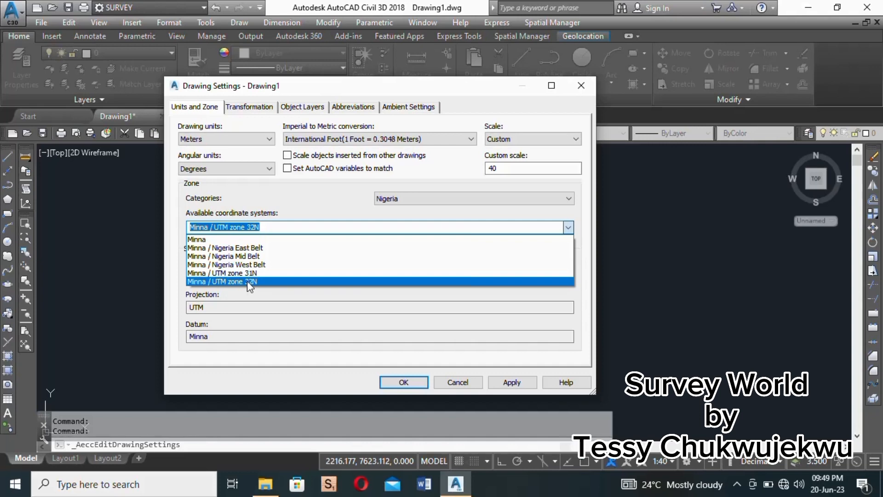
left_click(247, 280)
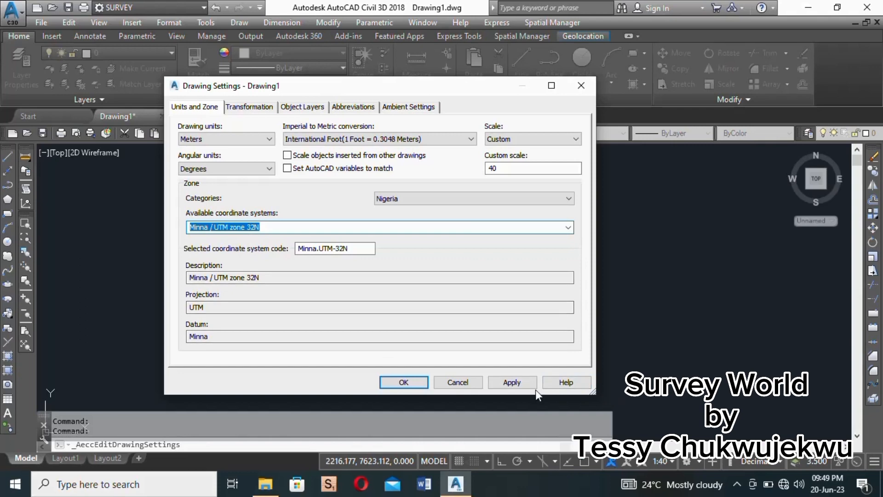
left_click(519, 385)
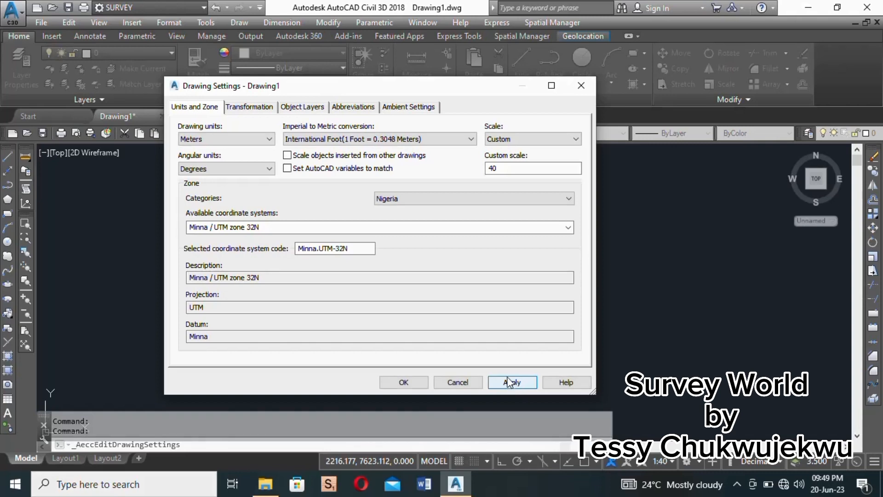
left_click(404, 382)
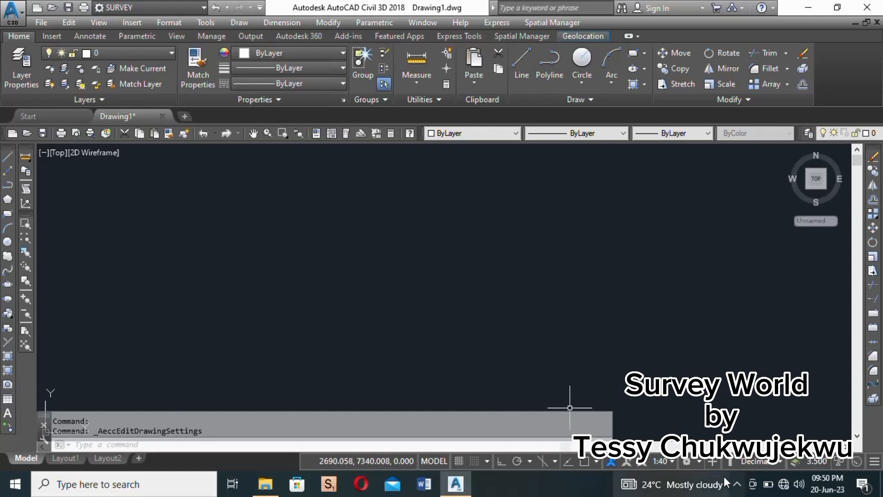
left_click(738, 485)
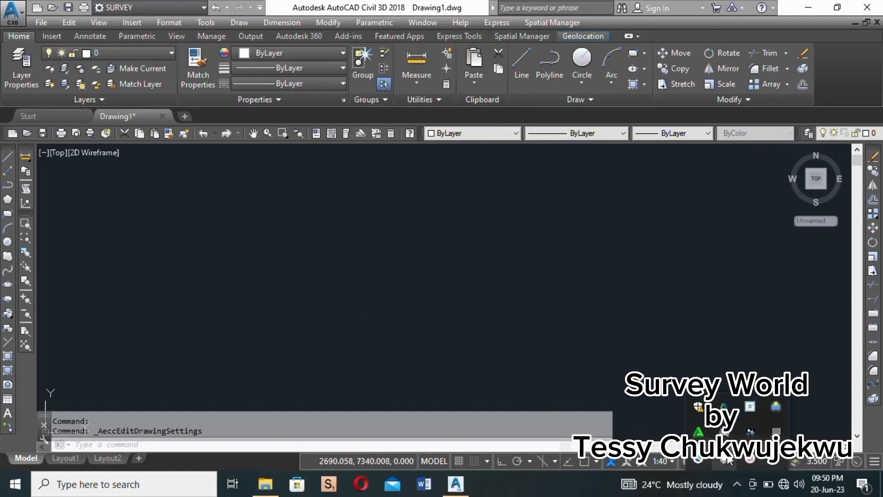
left_click(750, 432)
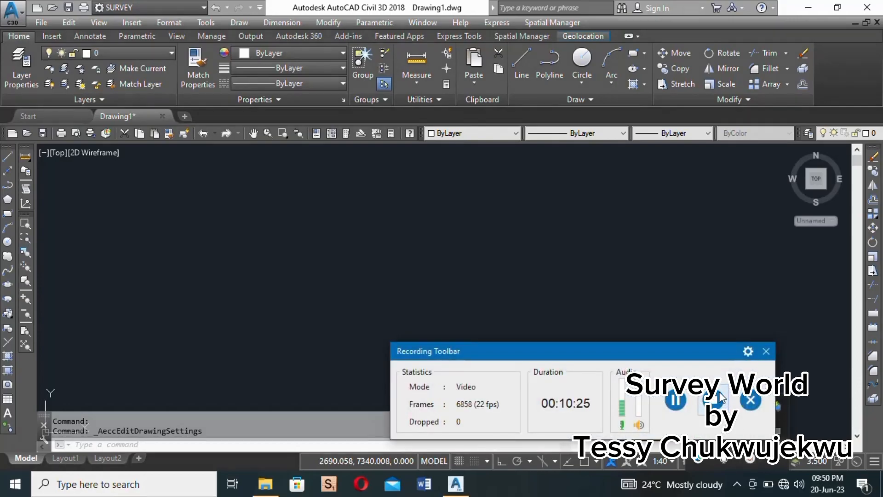